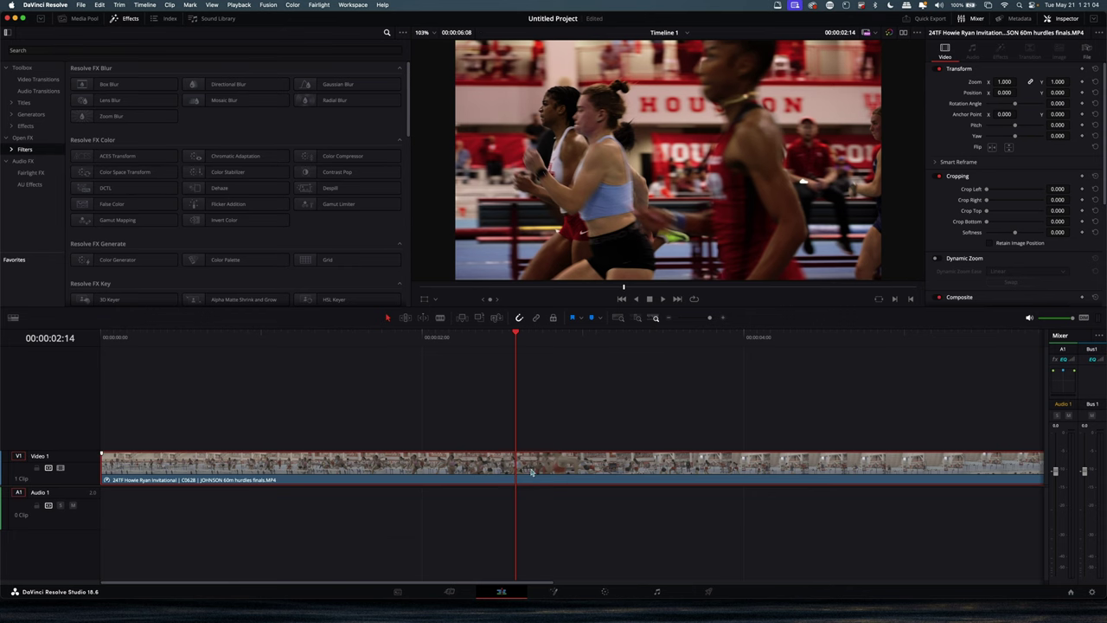
# Show the hurdles clip's speed change points on the timeline.
pyautogui.hotkey('ctrl', 'shift', 'r')
# Show the retime curve for the 100%/25%/100% ramp and drop Resolve FX Transform onto the clip.
pyautogui.hotkey('ctrl', 'r')
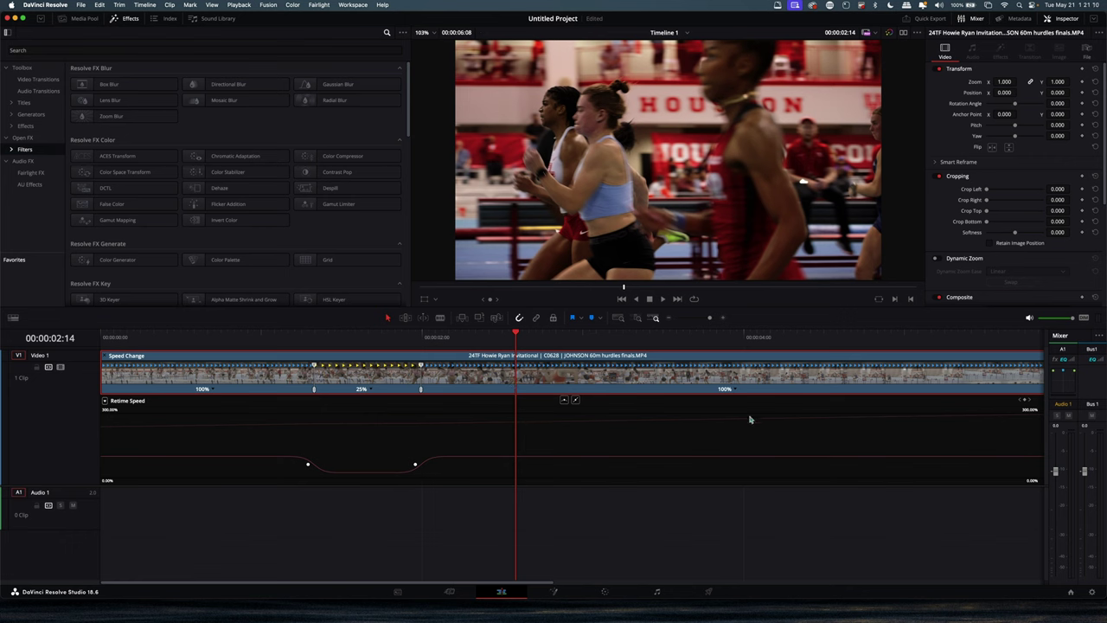
pyautogui.scroll(-10, 208, 257)
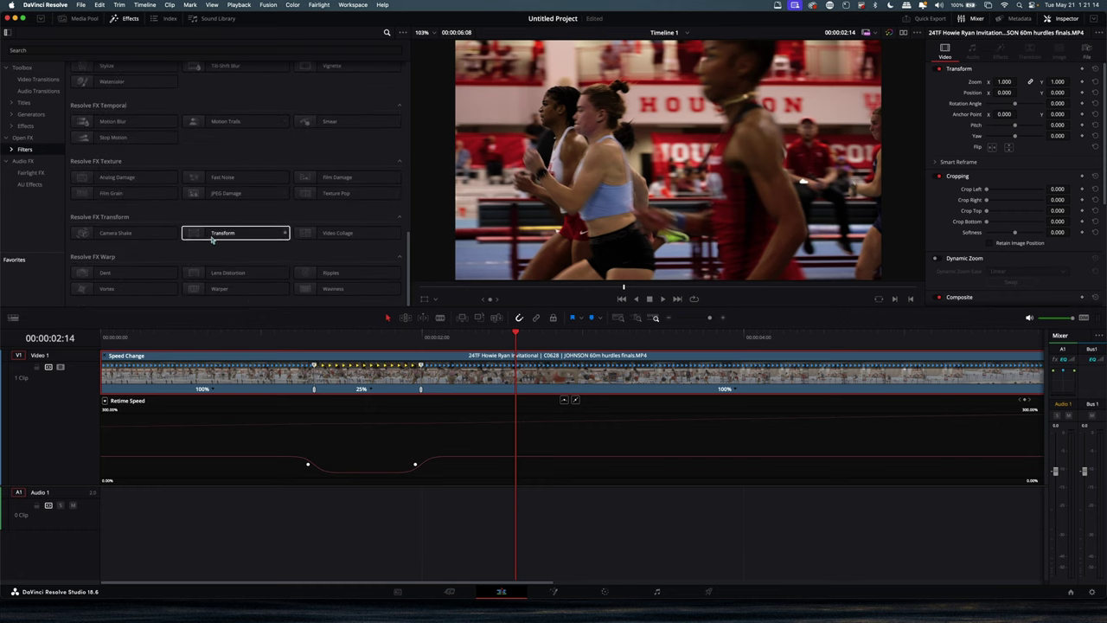
pyautogui.moveTo(218, 234); pyautogui.dragTo(411, 387)
# Apply the Transform effect and set starting Position X and Y keyframes at 01:06, keeping Sliders mode.
pyautogui.click(315, 337)
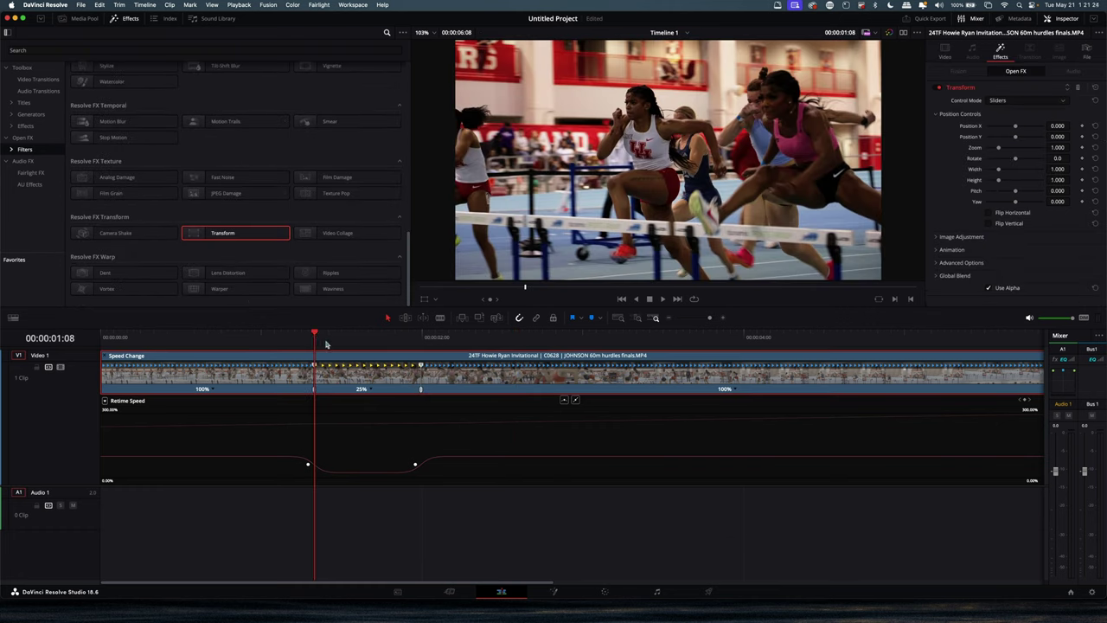
pyautogui.press('Left')
pyautogui.press('Left')
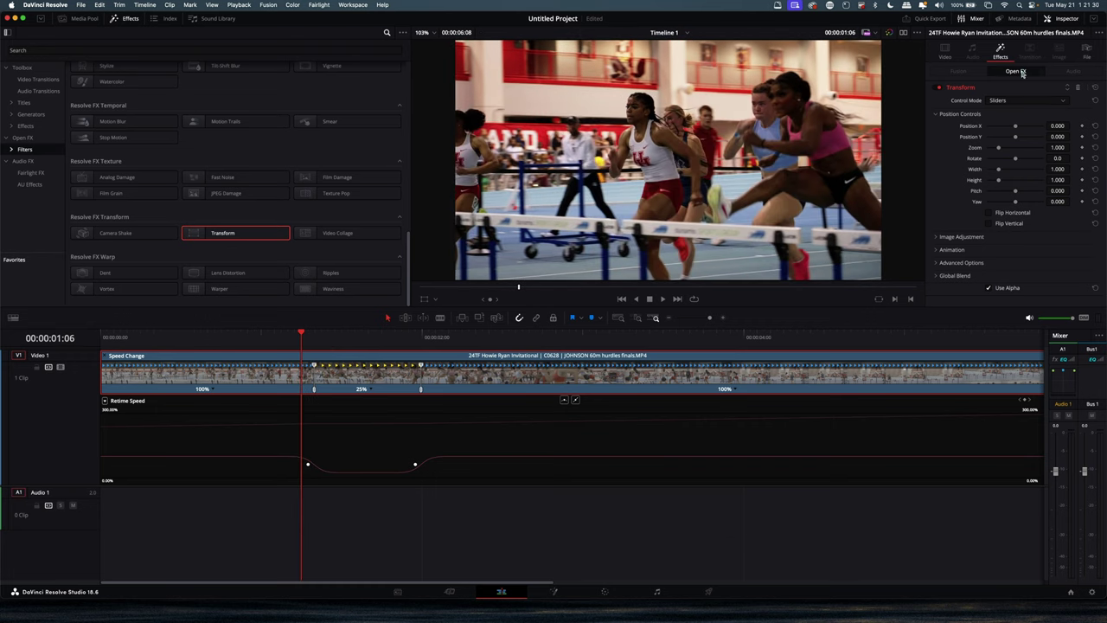
pyautogui.click(1082, 126)
pyautogui.click(1082, 136)
pyautogui.click(1029, 101)
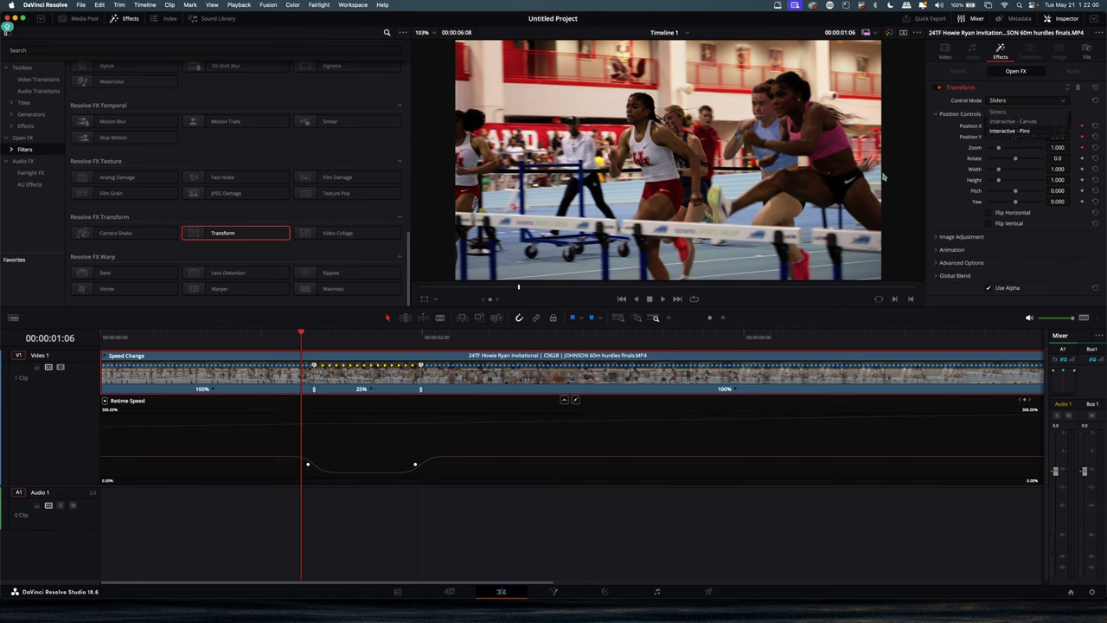
pyautogui.click(940, 145)
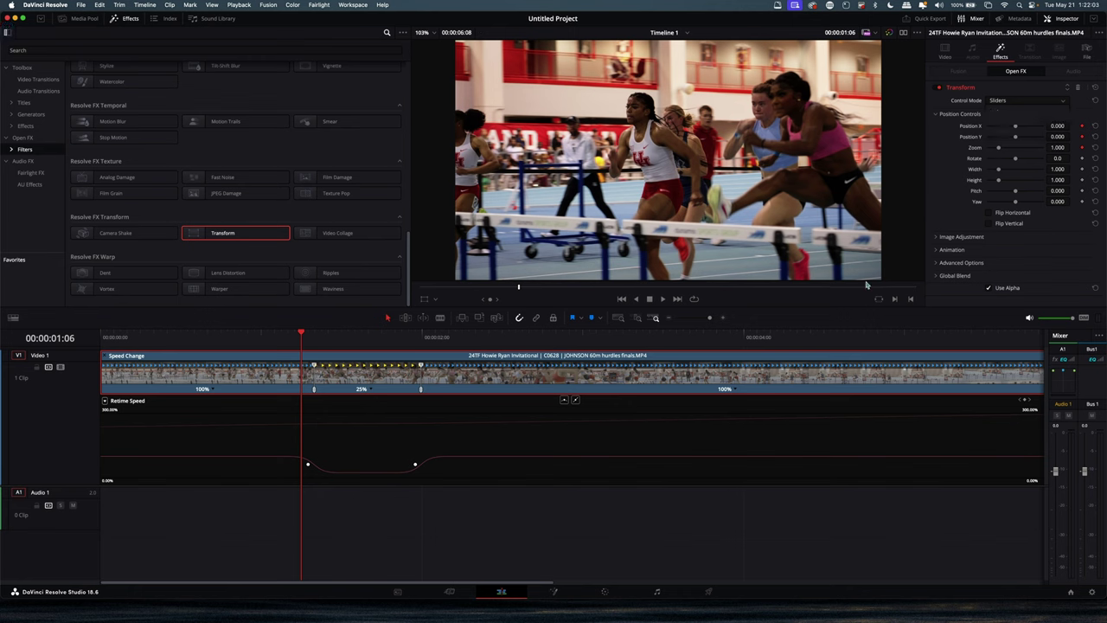
# At 01:10, raise Zoom to 1.322 for the punch-in.
pyautogui.click(324, 335)
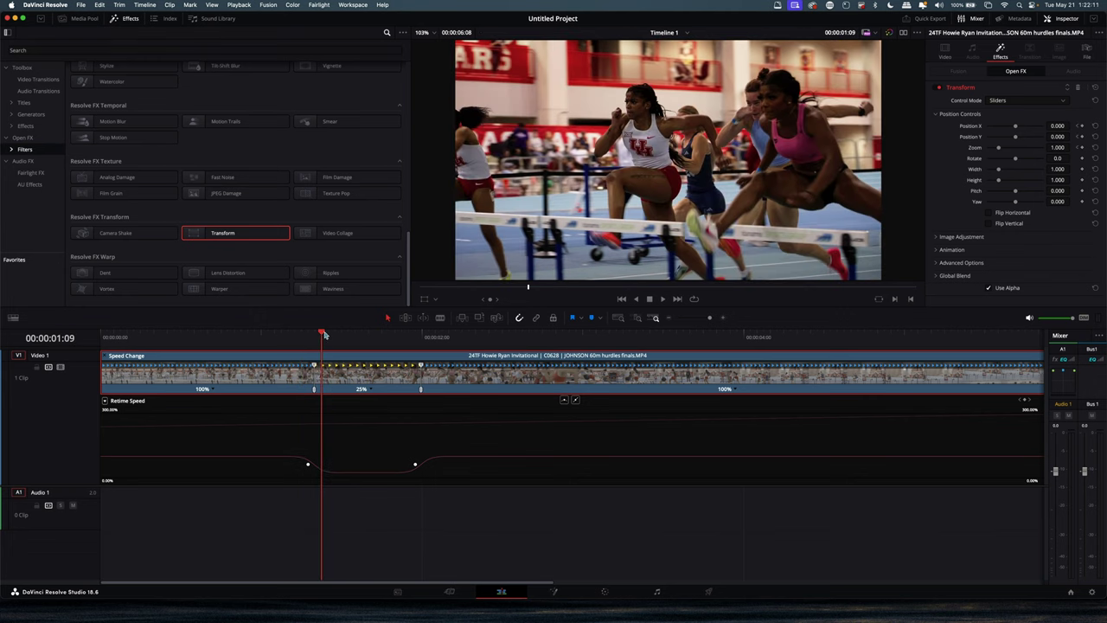
pyautogui.click(328, 333)
pyautogui.click(324, 336)
pyautogui.press('Right')
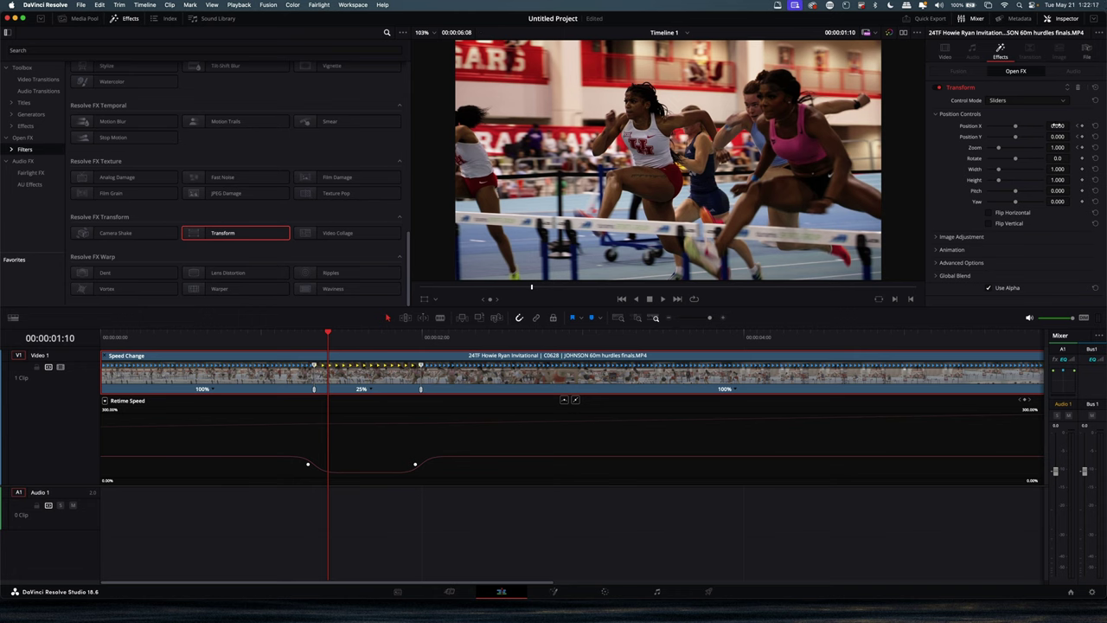
pyautogui.moveTo(1057, 147); pyautogui.dragTo(1051, 125)
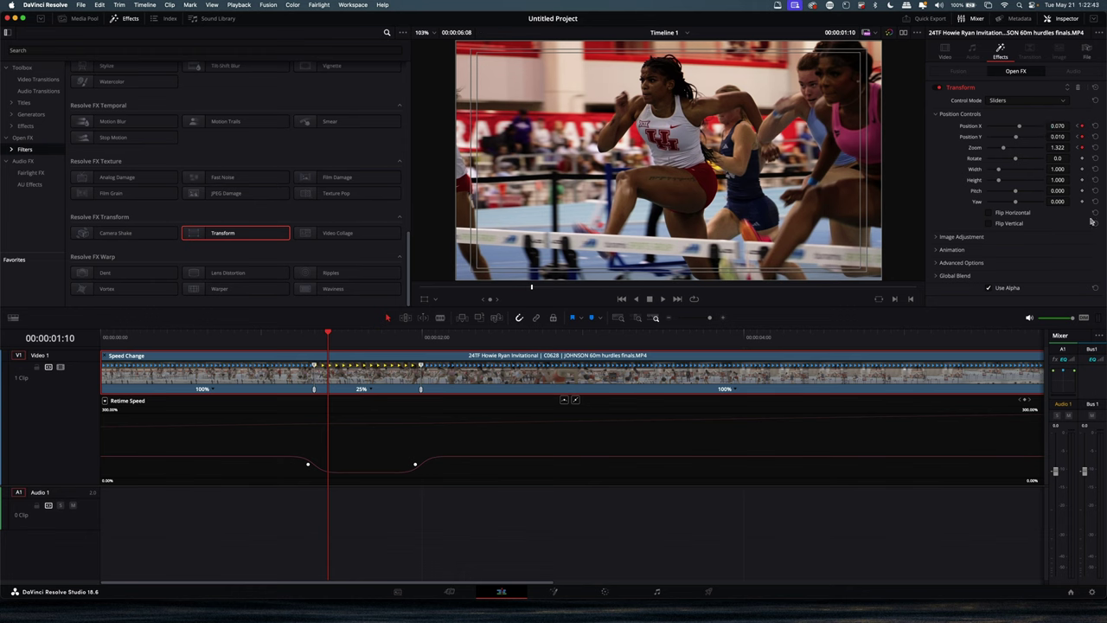
# Play back the punch-in from just before it to review.
pyautogui.click(253, 343)
pyautogui.press('space')
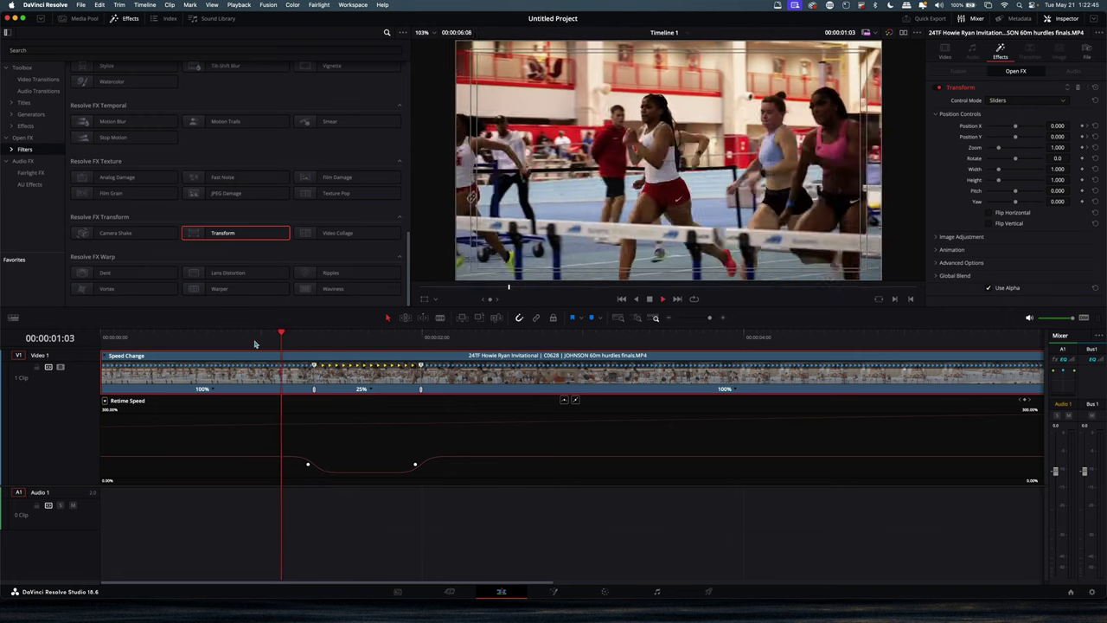
pyautogui.press('space')
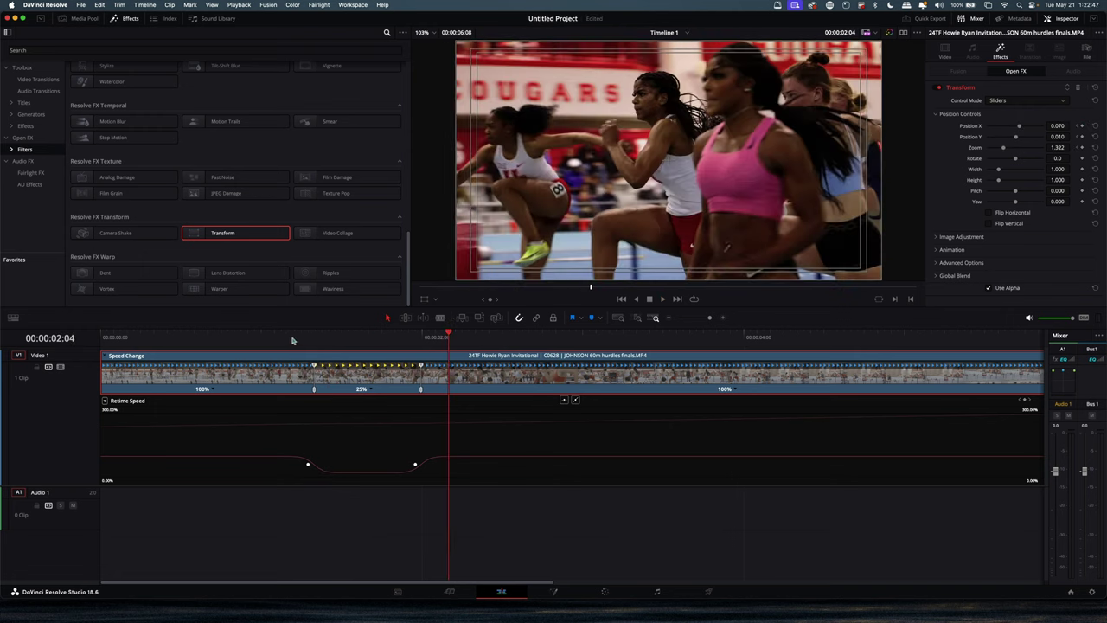
# Add a Position X keyframe around 01:22 and a Position Y keyframe at 02:02.
pyautogui.moveTo(314, 339); pyautogui.dragTo(410, 344)
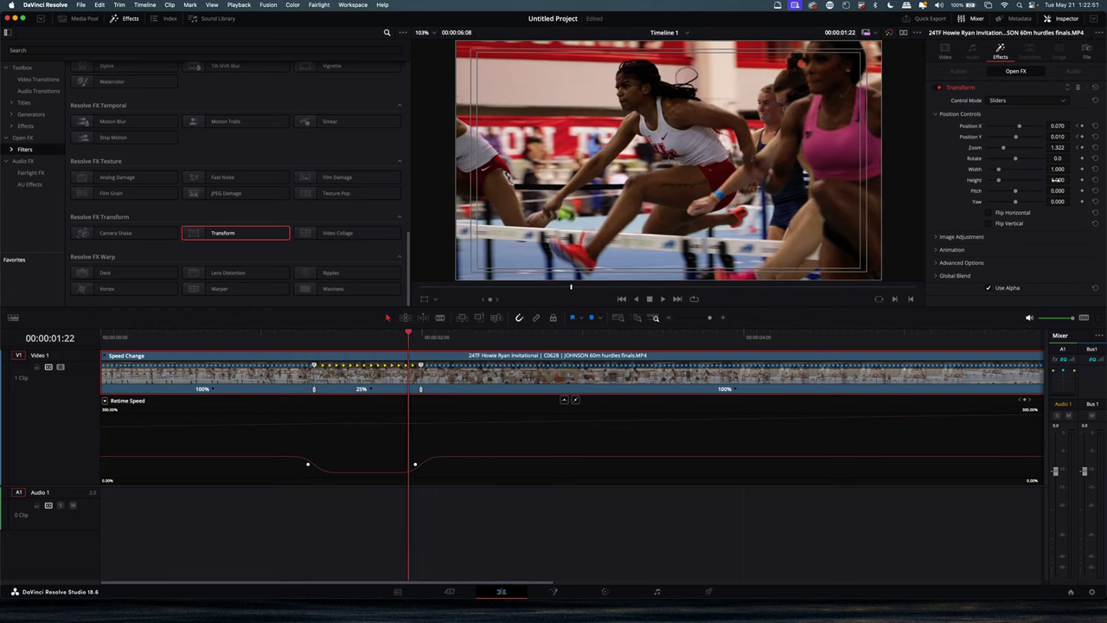
pyautogui.click(1081, 126)
pyautogui.click(436, 339)
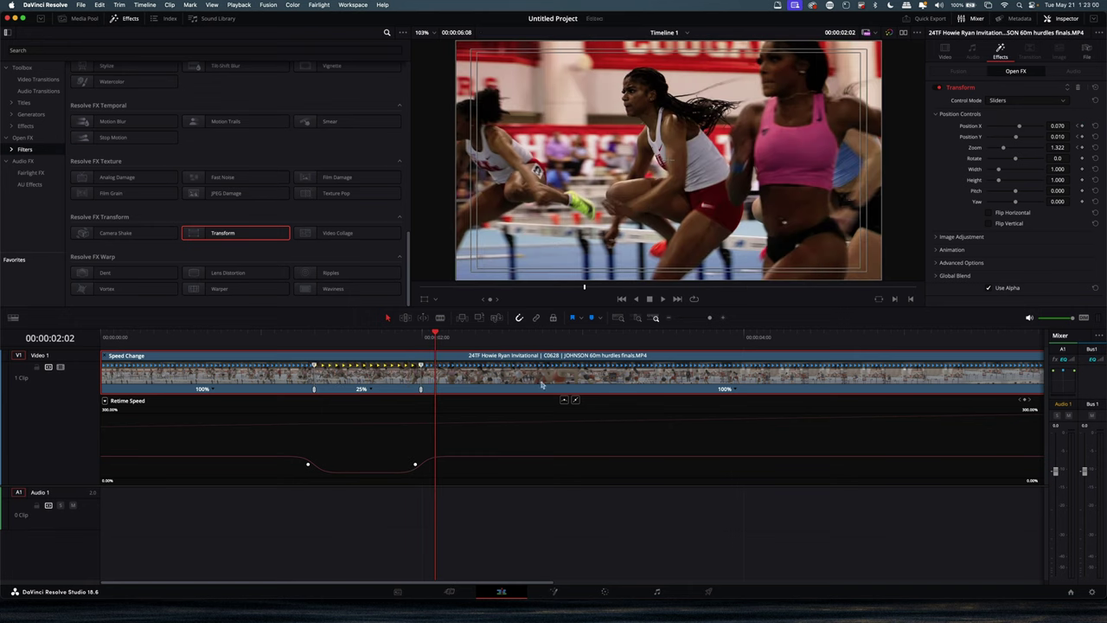
pyautogui.click(1082, 136)
# At 02:02, set Position X to 0 and Zoom back to 1.000.
pyautogui.doubleClick(1057, 126)
pyautogui.write('0')
pyautogui.press('Return')
pyautogui.doubleClick(1059, 147)
pyautogui.write('1')
pyautogui.press('Return')
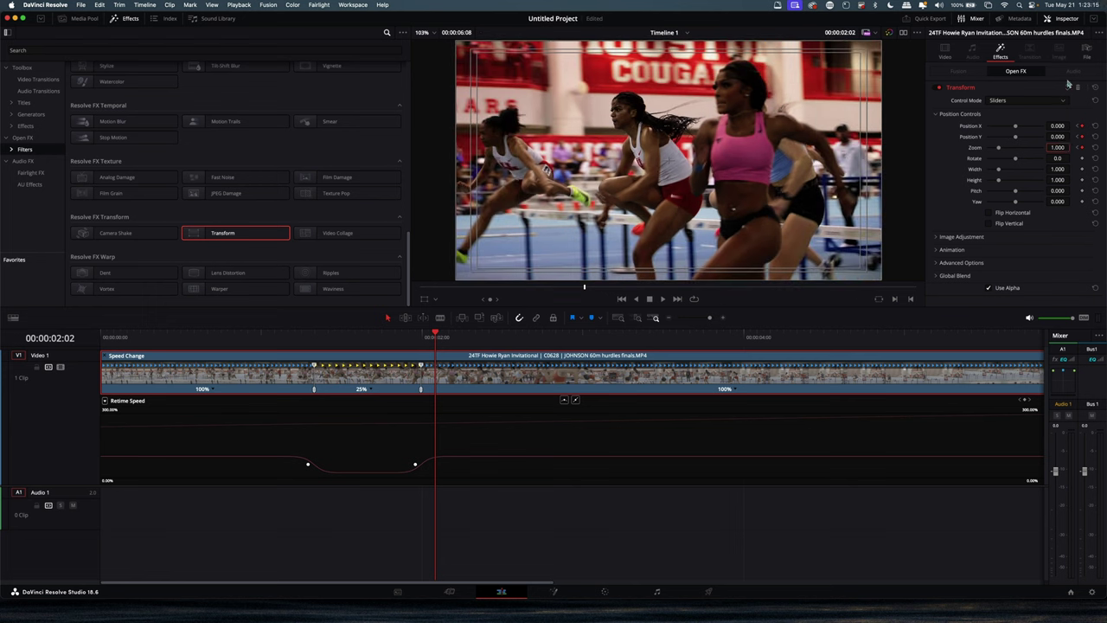
pyautogui.moveTo(999, 148); pyautogui.dragTo(987, 148)
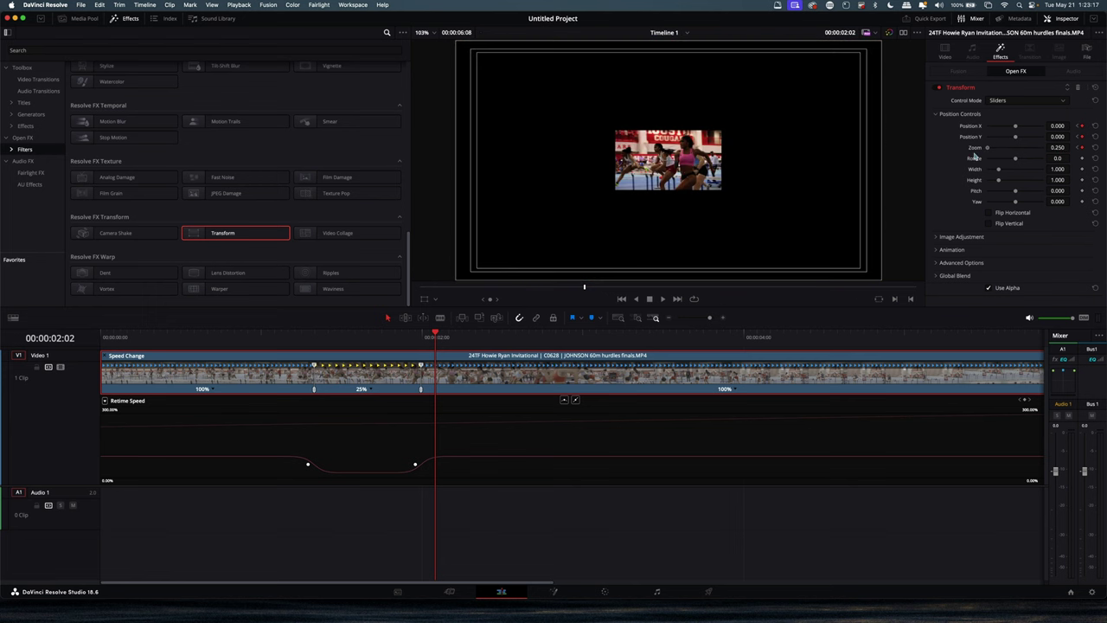
# Play back the zoom animation from around 00:22, then park the playhead at 01:04.
pyautogui.click(246, 337)
pyautogui.press('space')
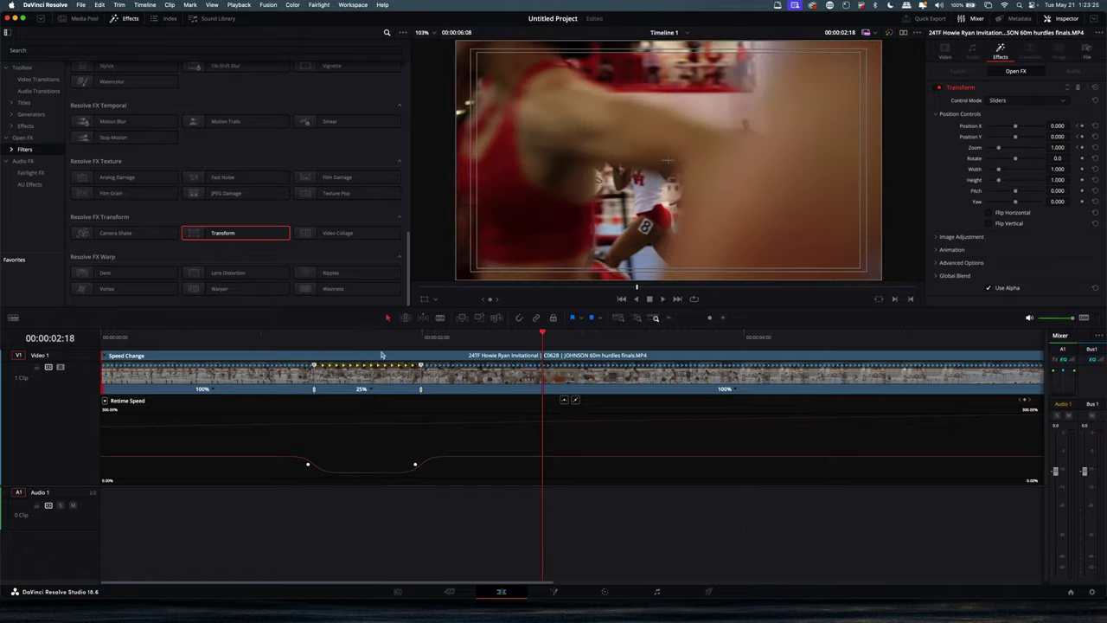
pyautogui.click(254, 337)
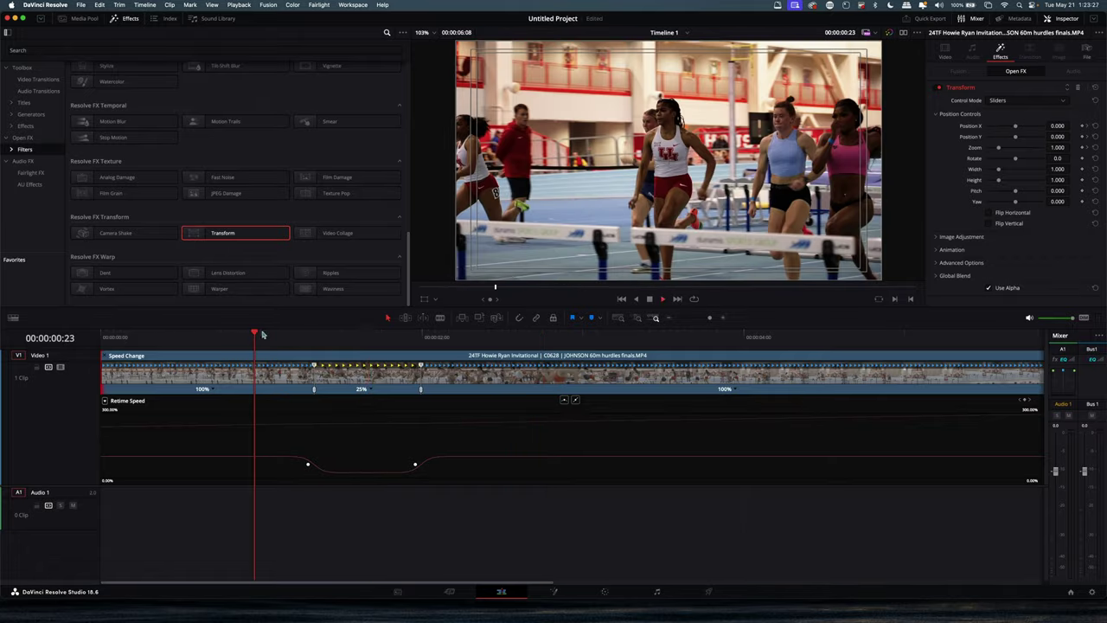
pyautogui.click(288, 338)
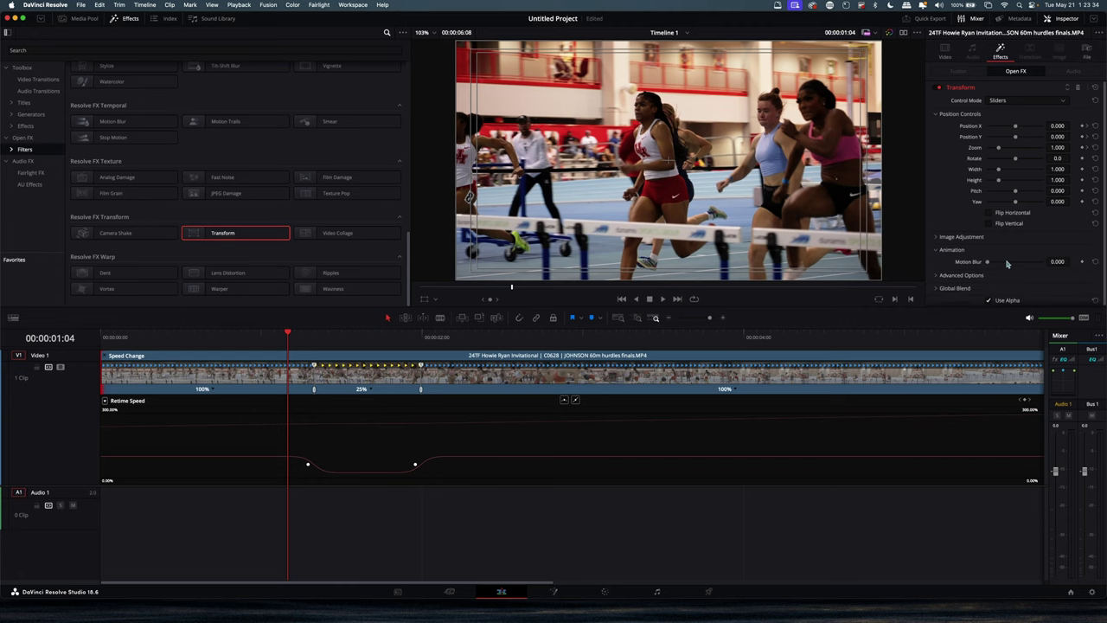
# Add motion blur to the Transform movement and play it back.
pyautogui.moveTo(1008, 262)
pyautogui.mouseDown()
pyautogui.moveTo(1039, 266)
pyautogui.moveTo(1025, 265)
pyautogui.mouseUp()
pyautogui.click(247, 343)
pyautogui.press('space')
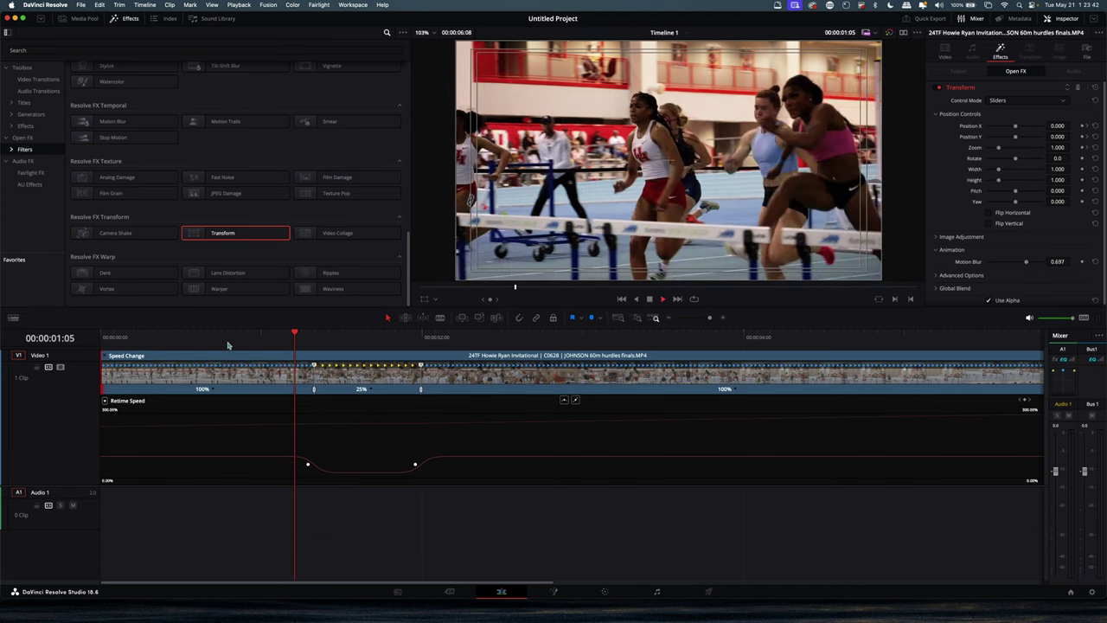
pyautogui.click(217, 342)
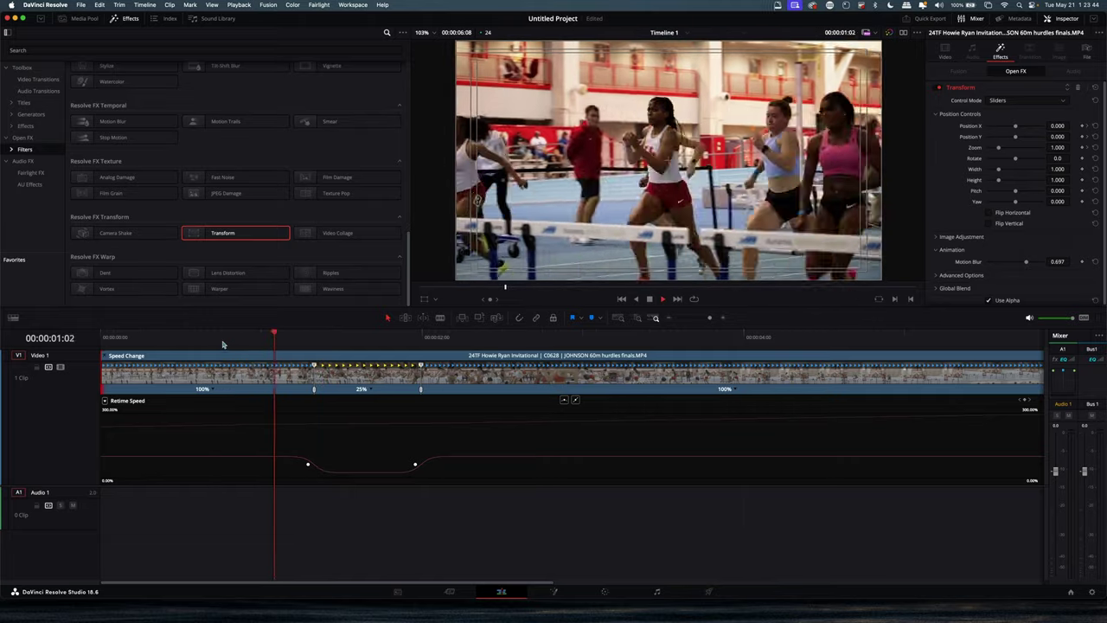
pyautogui.press('space')
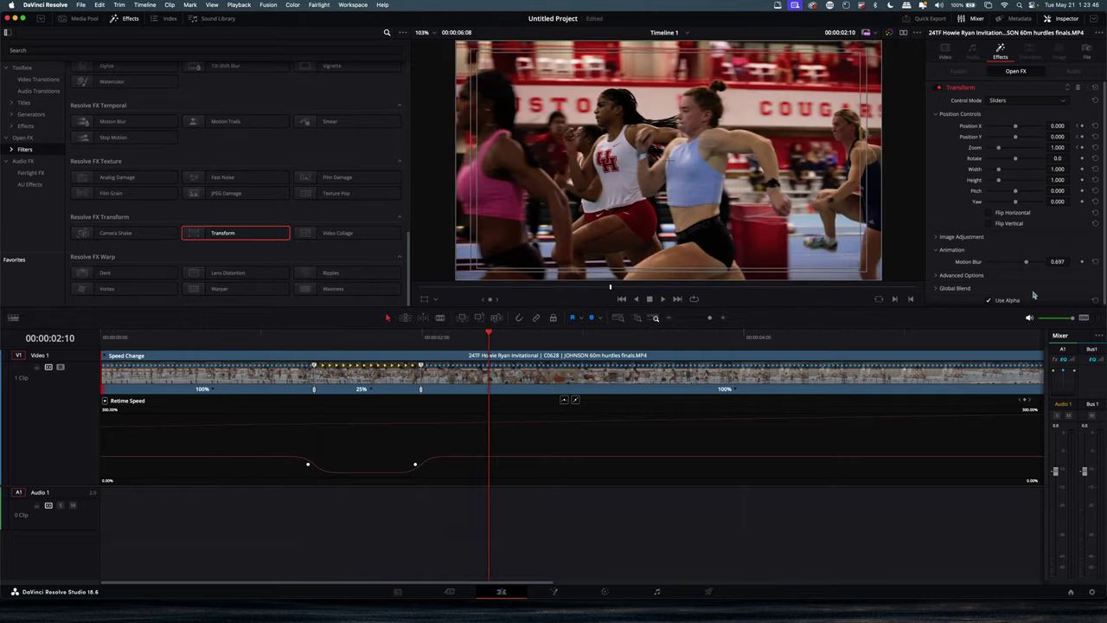
# Raise Motion Blur to 1.000 and replay the stronger blur.
pyautogui.doubleClick(1032, 262)
pyautogui.click(246, 332)
pyautogui.press('space')
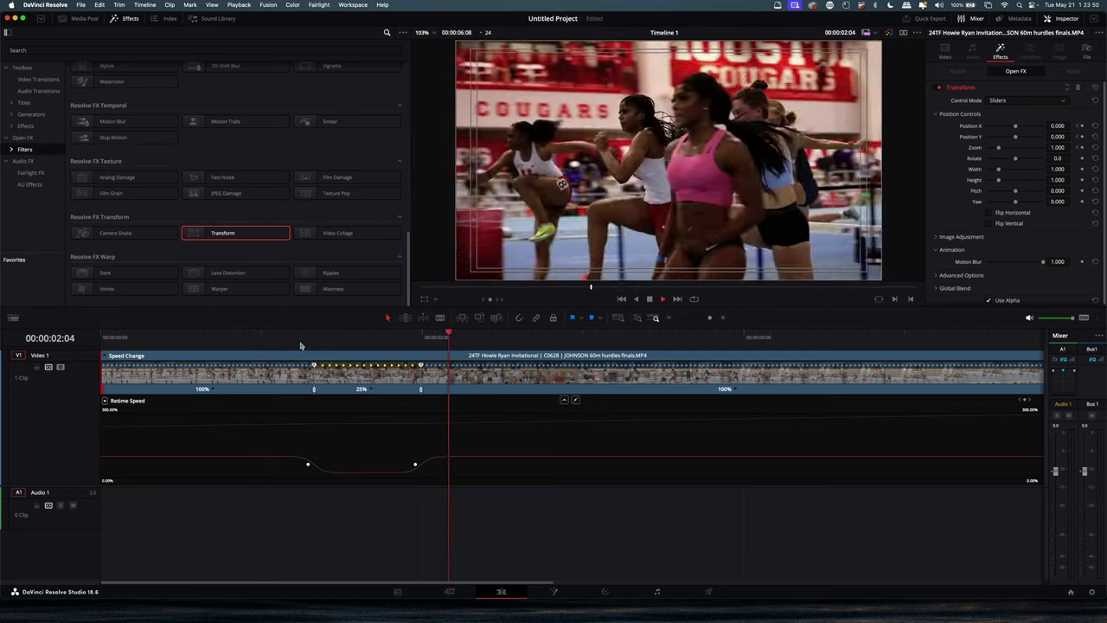
pyautogui.press('space')
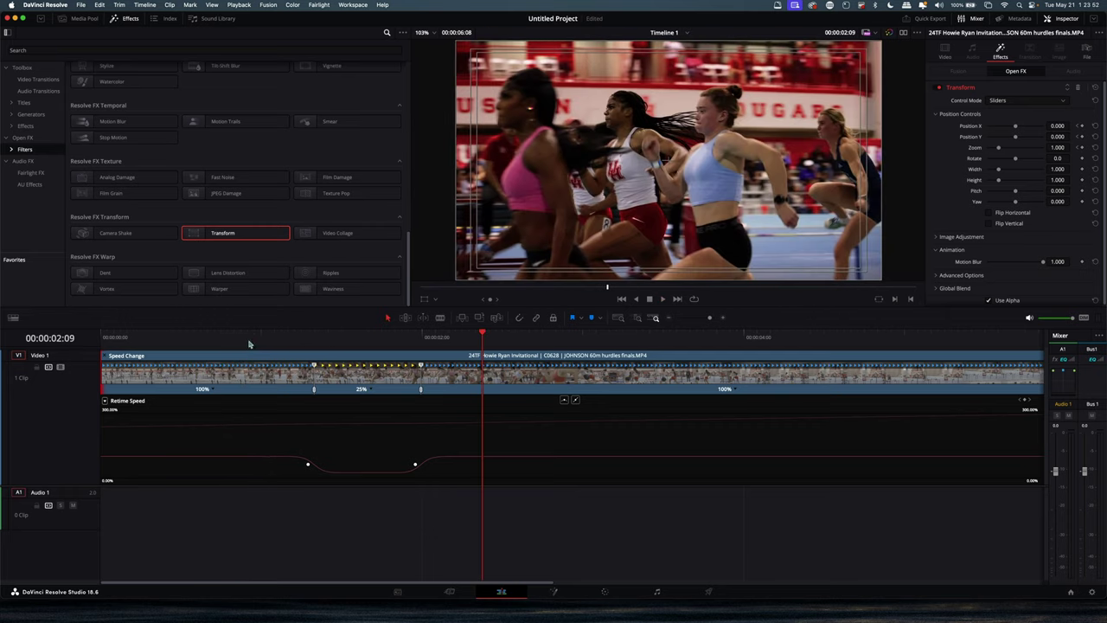
# Inspect the blur between 01:08 and 01:14, then replay the punch-in from just before it.
pyautogui.click(355, 330)
pyautogui.moveTo(352, 329); pyautogui.dragTo(318, 340)
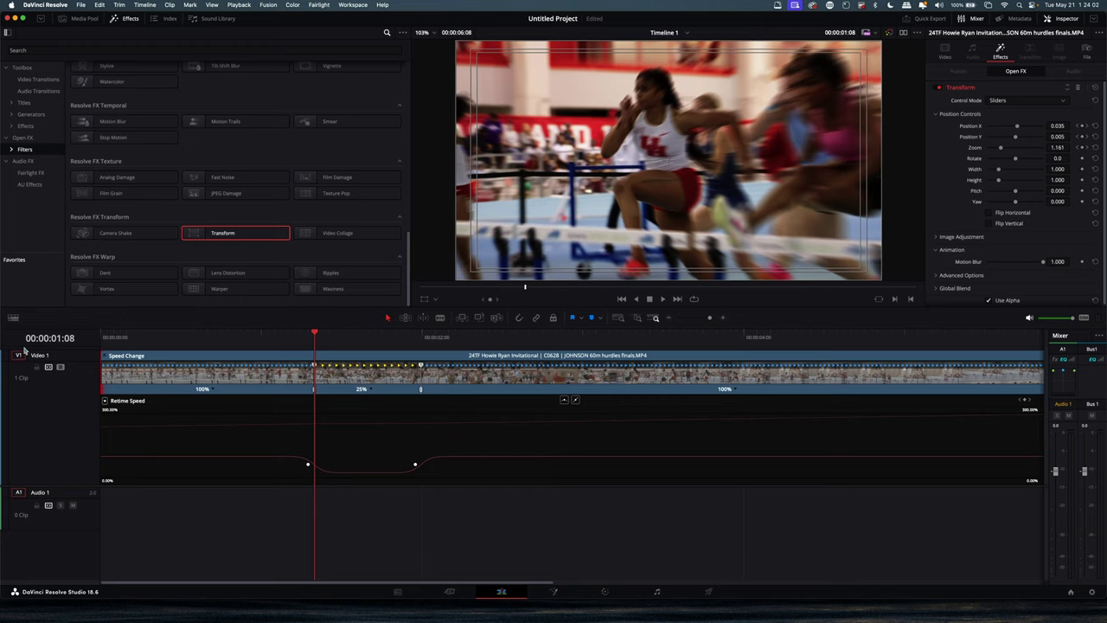
pyautogui.click(275, 338)
pyautogui.press('space')
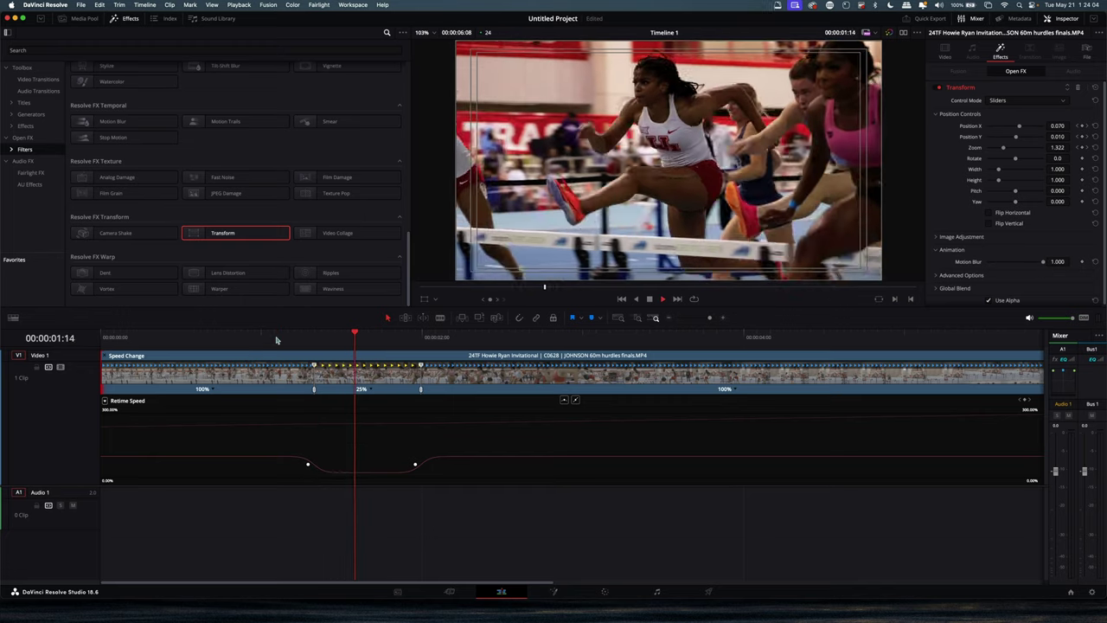
pyautogui.press('space')
pyautogui.click(340, 57)
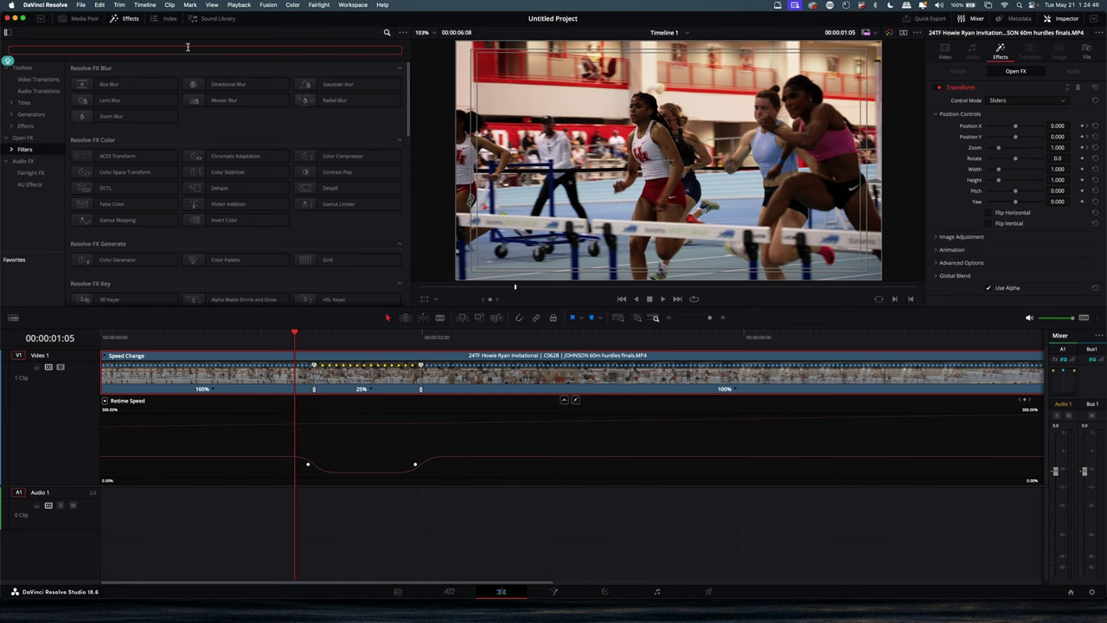
# Search 'CA' in the Effects Library and apply Resolve FX Camera Shake to the hurdles clip.
pyautogui.write('CA')
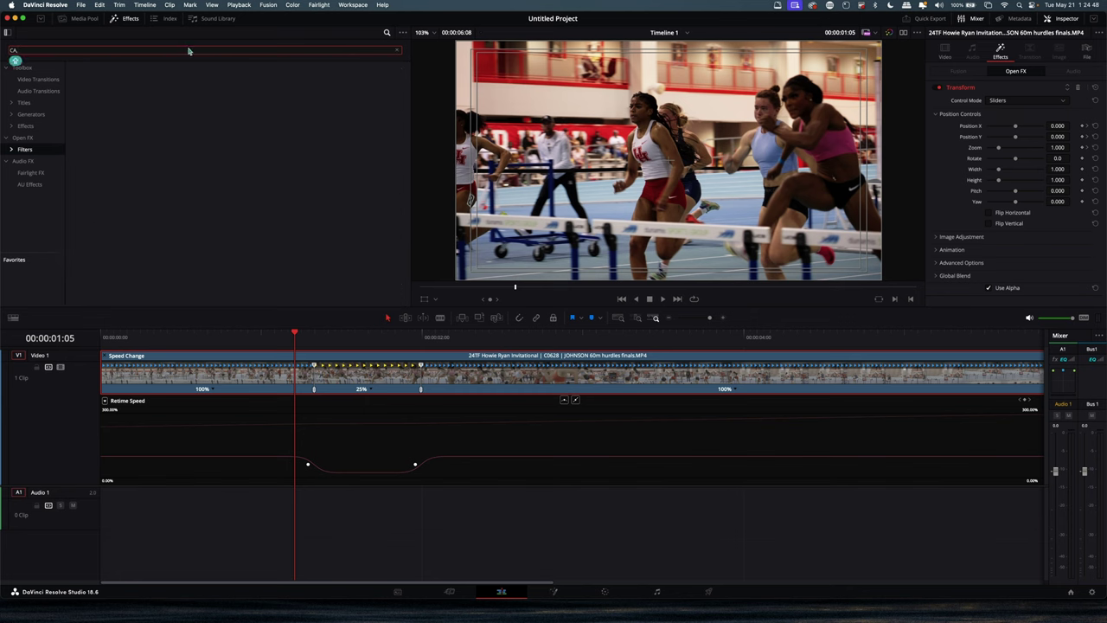
pyautogui.moveTo(122, 123); pyautogui.dragTo(380, 375)
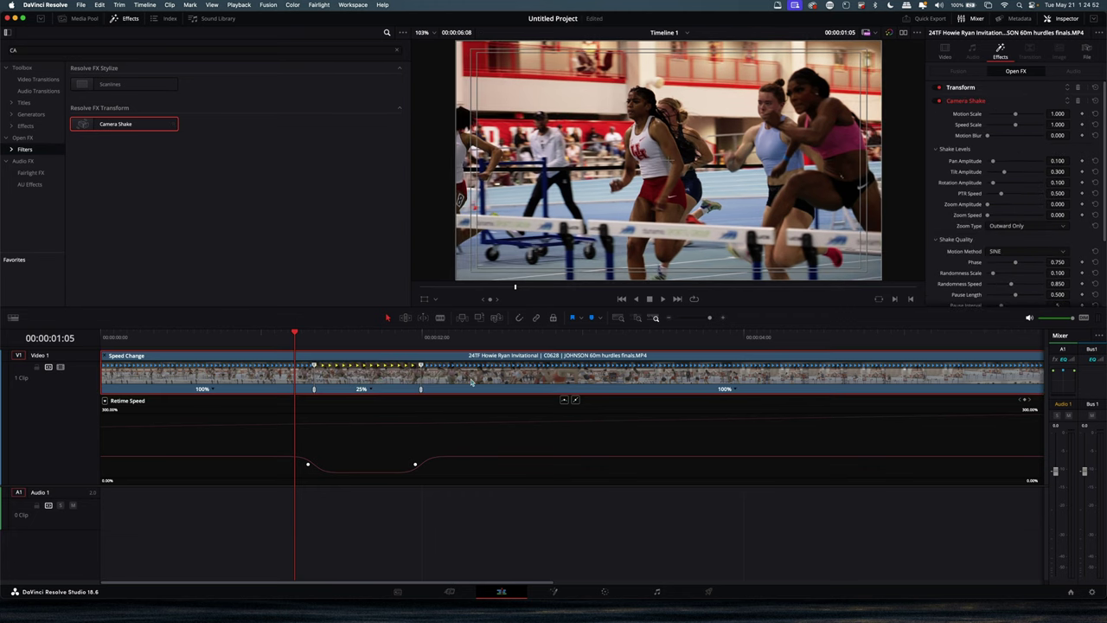
pyautogui.hscroll(3, 472, 382)
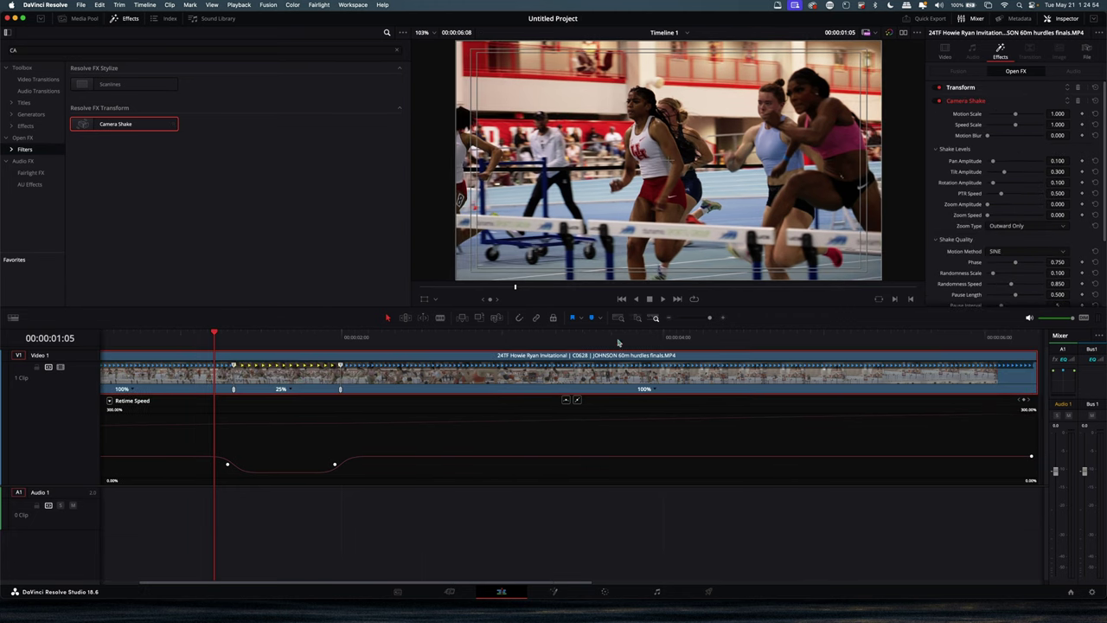
# At 01:06, keyframe Camera Shake Motion Scale and Speed Scale at 0.
pyautogui.click(221, 341)
pyautogui.moveTo(221, 341); pyautogui.dragTo(226, 340)
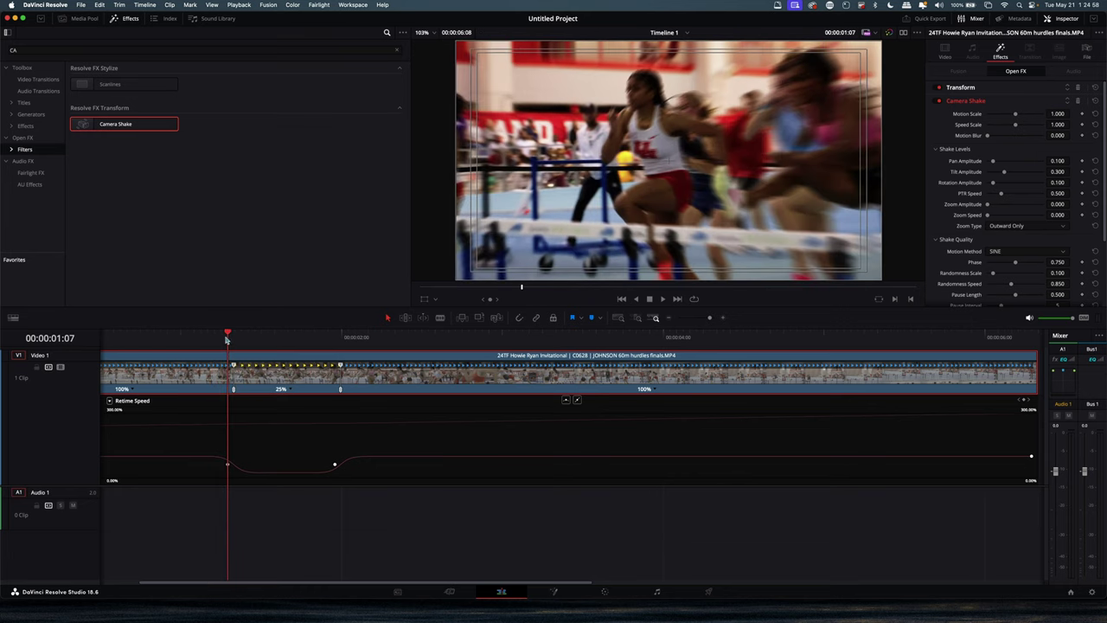
pyautogui.press('Left')
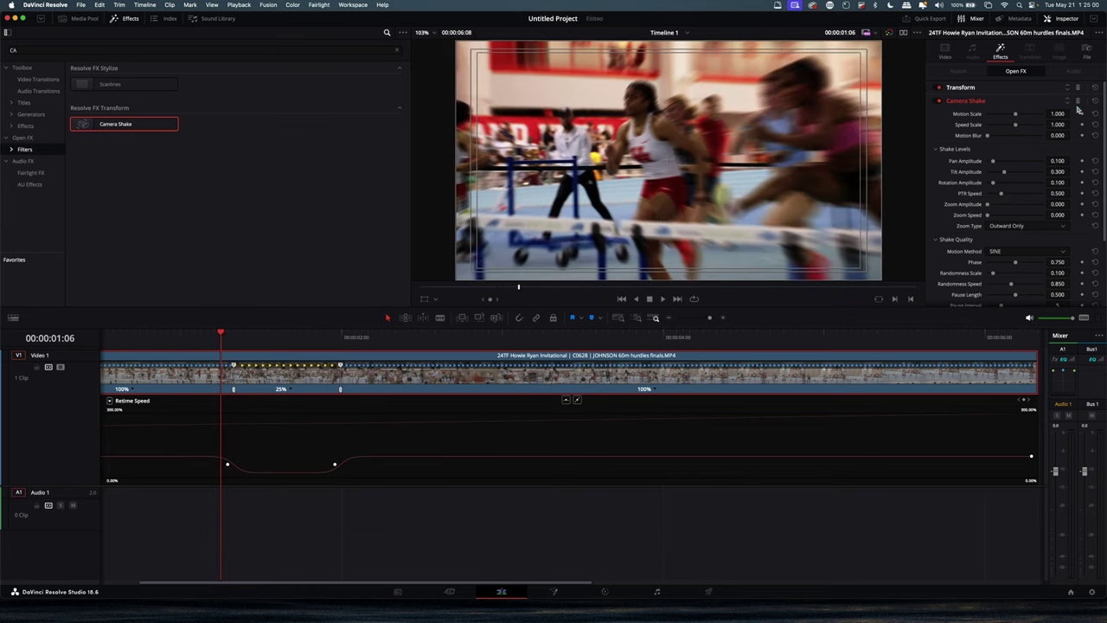
pyautogui.click(1082, 114)
pyautogui.click(1083, 125)
pyautogui.moveTo(1017, 114); pyautogui.dragTo(939, 125)
pyautogui.moveTo(1015, 126); pyautogui.dragTo(919, 129)
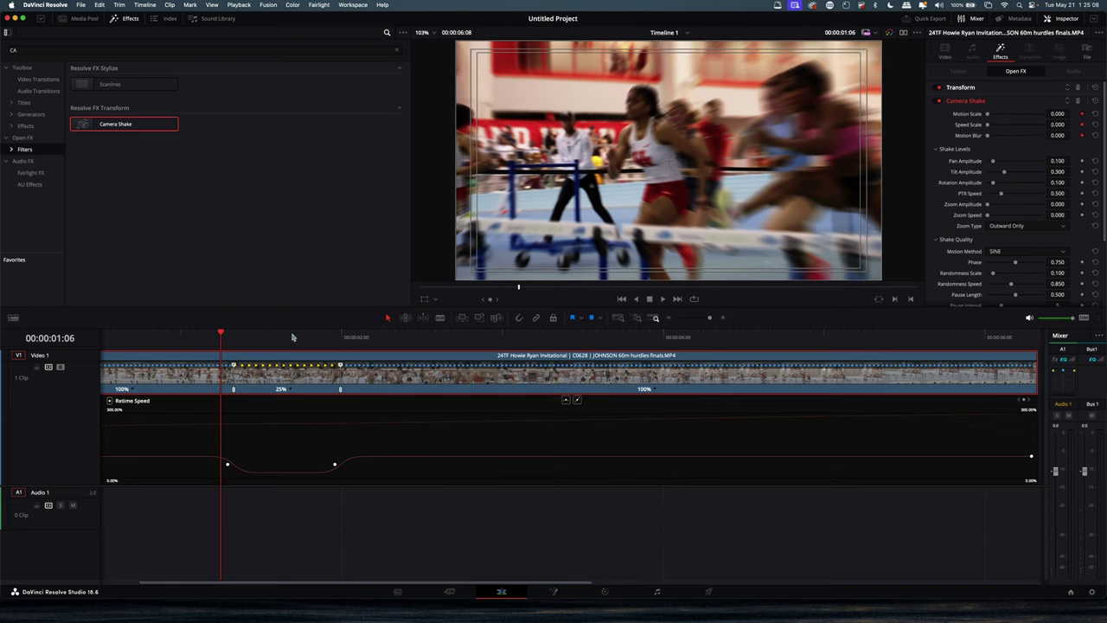
# At 01:10, raise Motion Scale to about 0.822 and Speed Scale to 0.868, adding slight motion blur.
pyautogui.press('space')
pyautogui.click(221, 337)
pyautogui.press('Right')
pyautogui.press('Right')
pyautogui.press('Right')
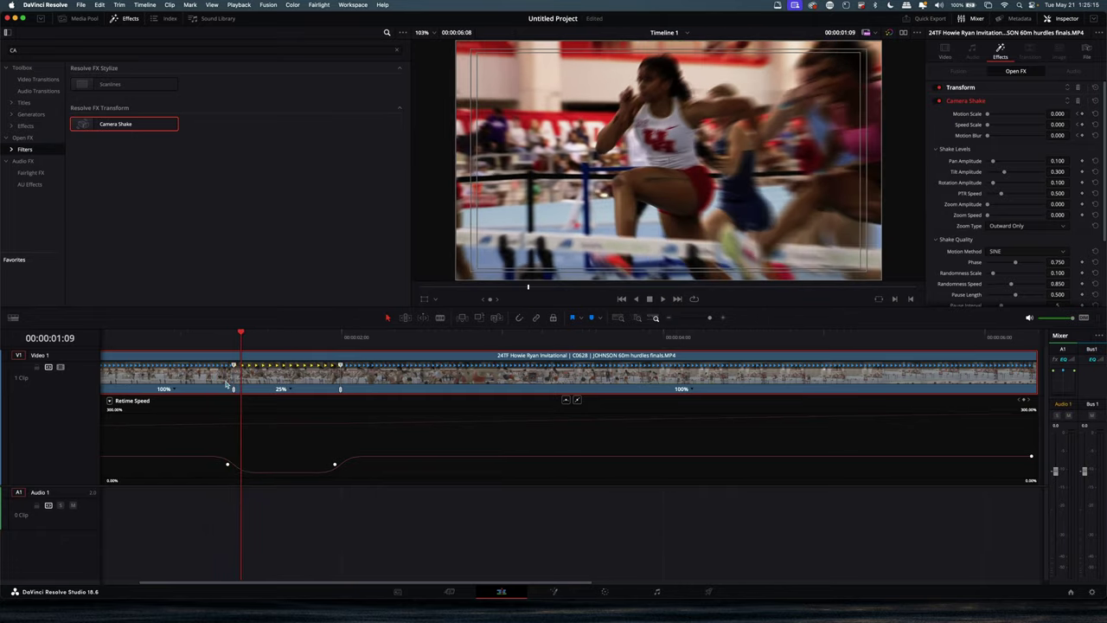
pyautogui.press('Right')
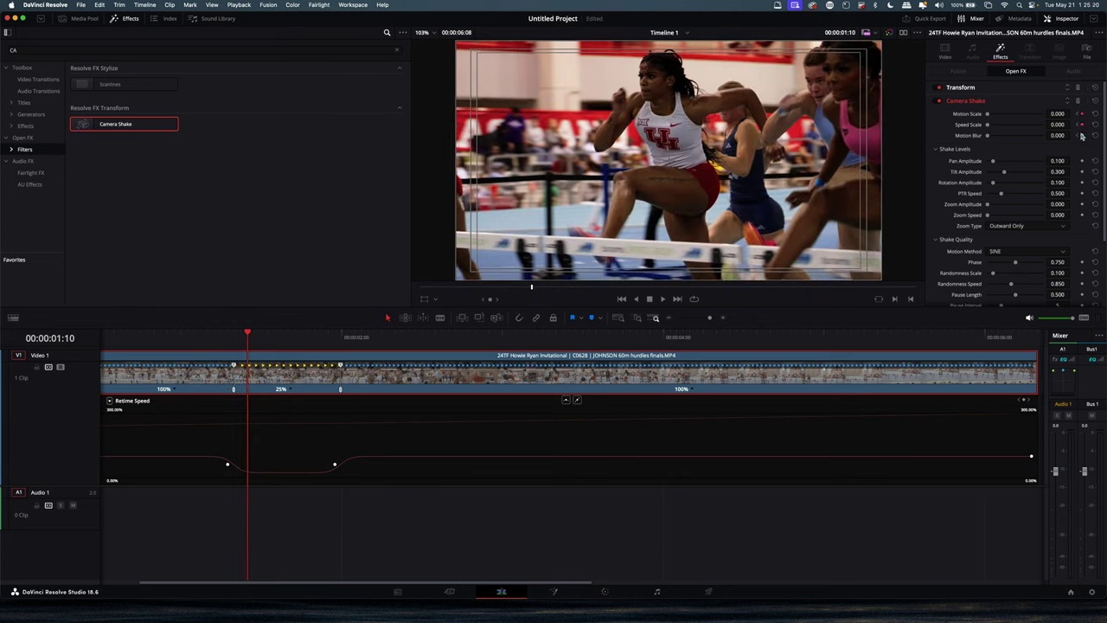
pyautogui.click(1009, 113)
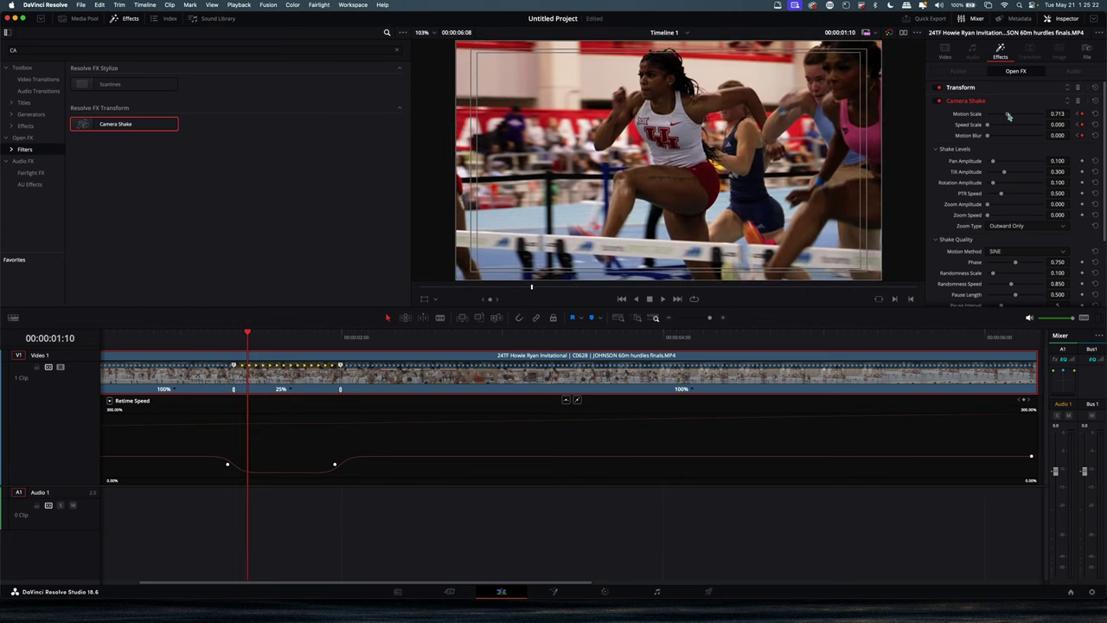
pyautogui.click(1010, 125)
pyautogui.click(1011, 125)
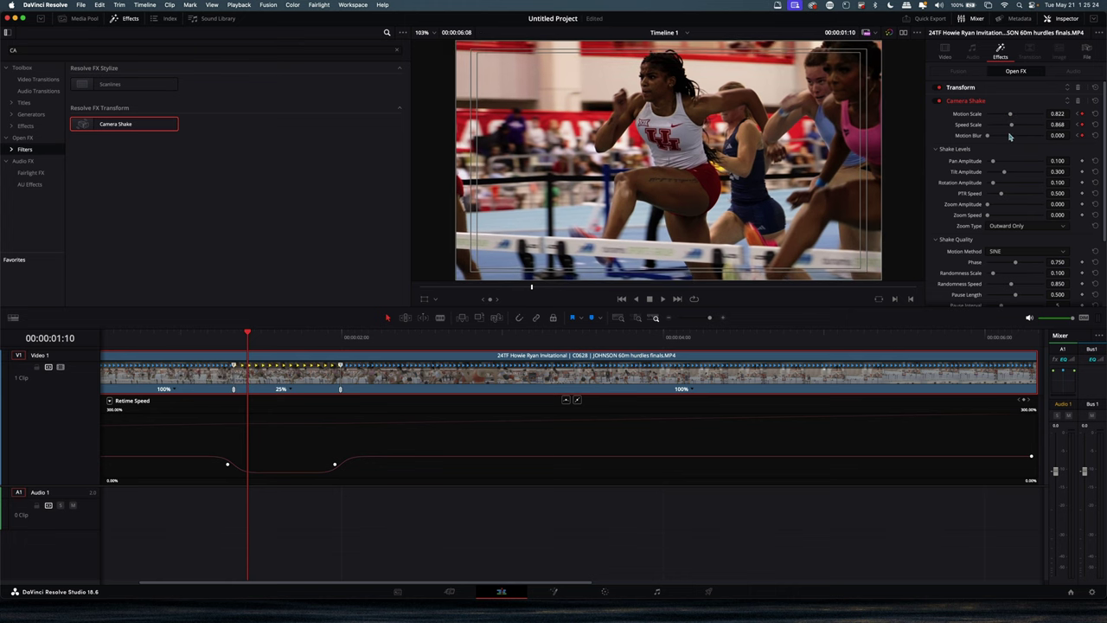
pyautogui.click(995, 135)
# Preview the shake ramp and add a Speed Scale keyframe at the end of the slow-motion section.
pyautogui.click(188, 334)
pyautogui.press('space')
pyautogui.click(329, 337)
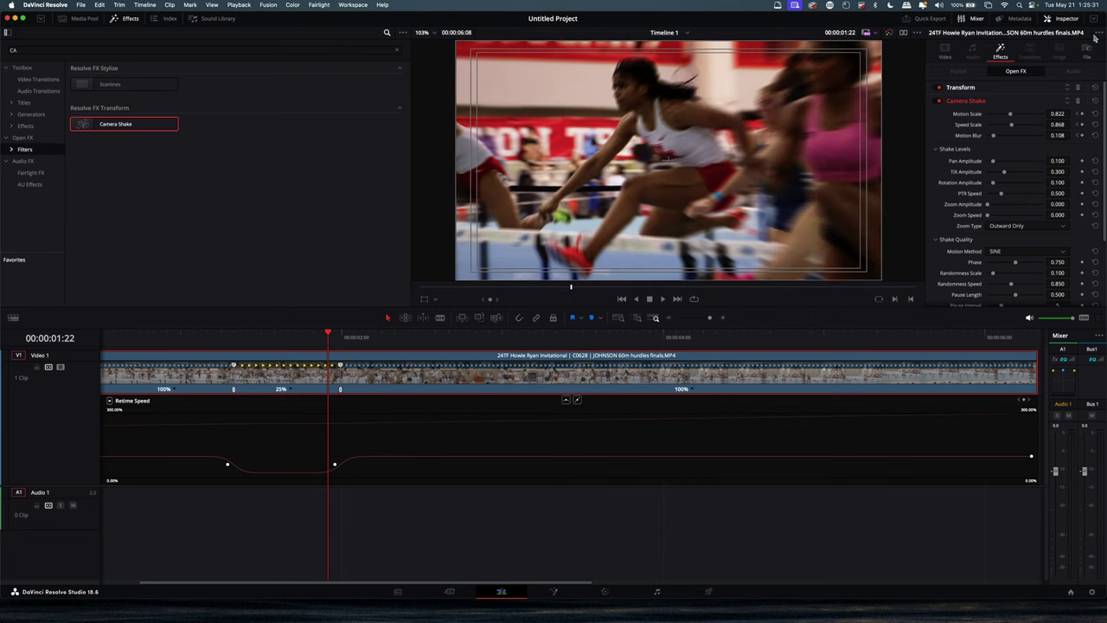
pyautogui.click(1082, 124)
# Raise Motion Scale to 1.318, keyframe both scales at 01:22, and drop the shake to zero at 02:02.
pyautogui.click(1078, 113)
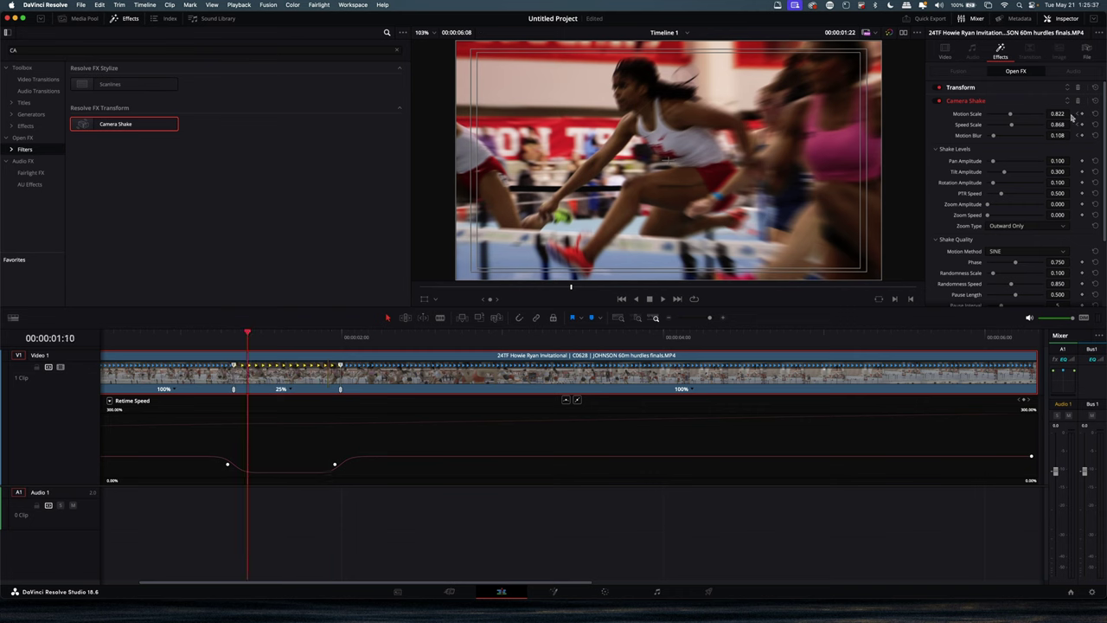
pyautogui.moveTo(1015, 116); pyautogui.dragTo(1022, 128)
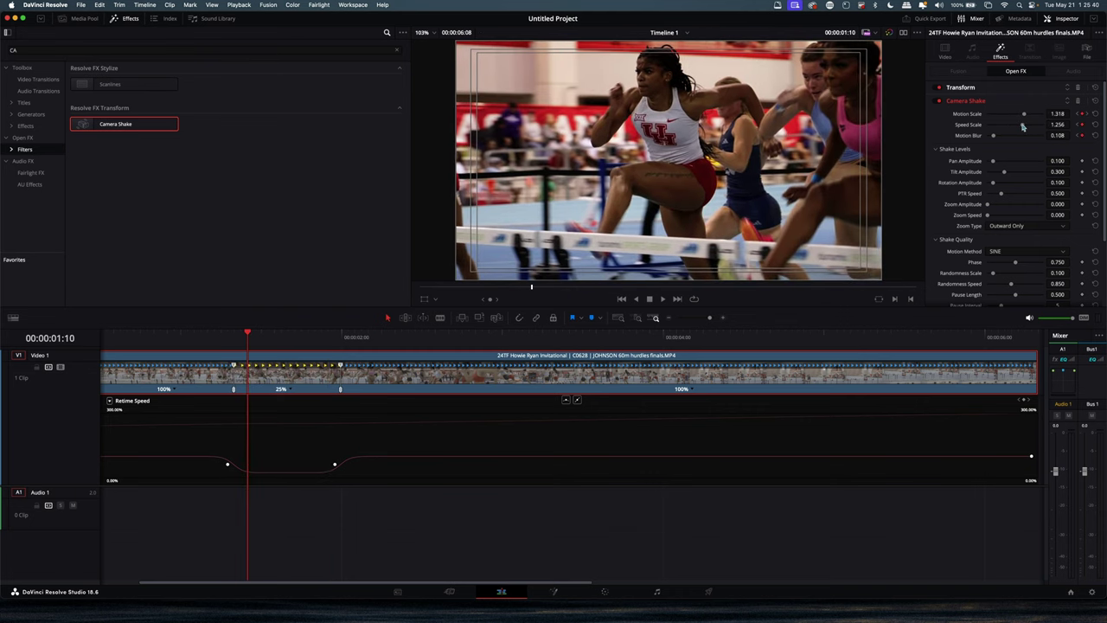
pyautogui.click(1088, 116)
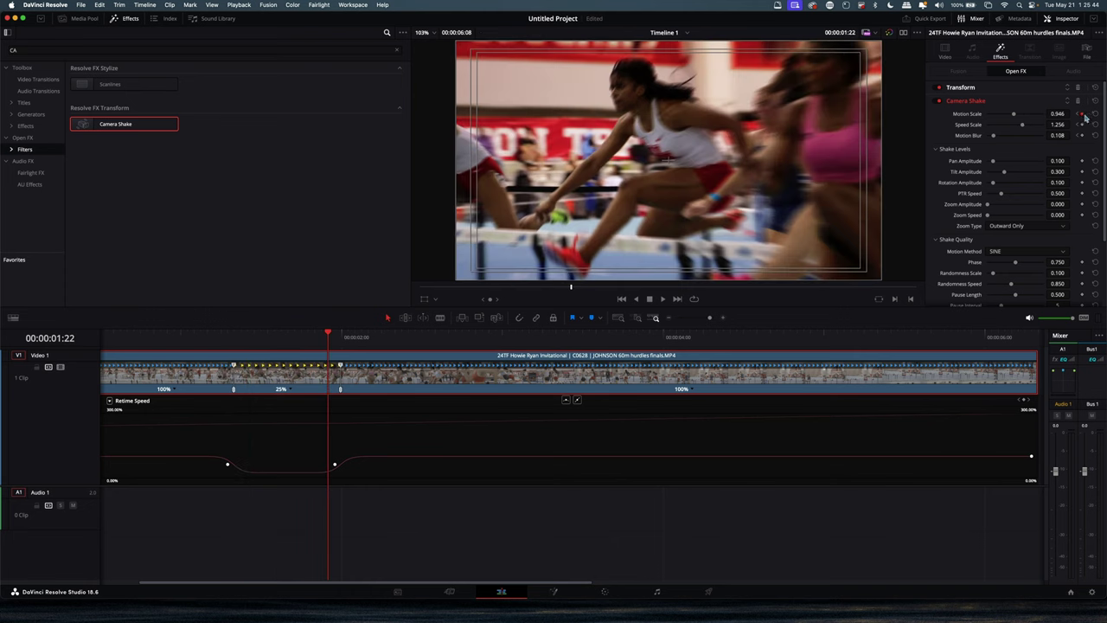
pyautogui.click(1082, 115)
pyautogui.click(1081, 125)
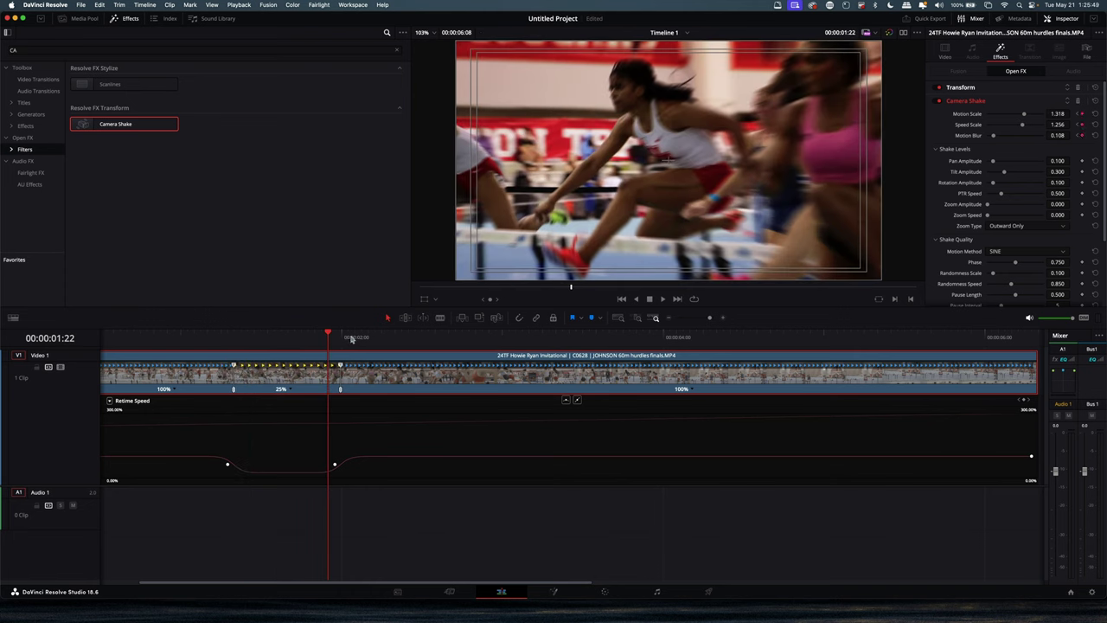
pyautogui.click(355, 338)
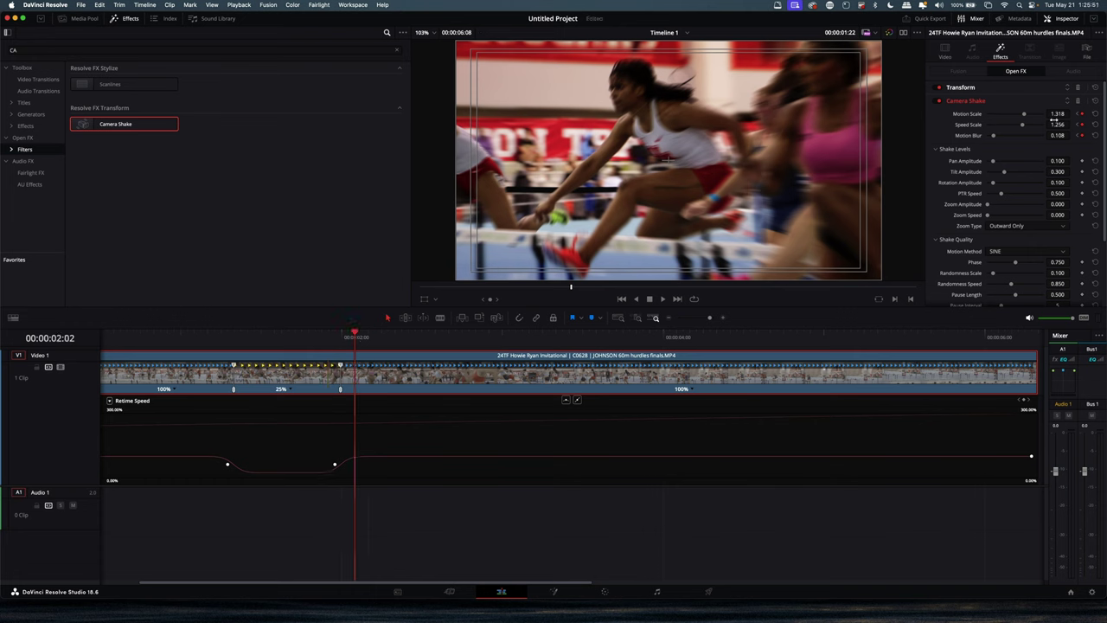
pyautogui.moveTo(1024, 116); pyautogui.dragTo(993, 144)
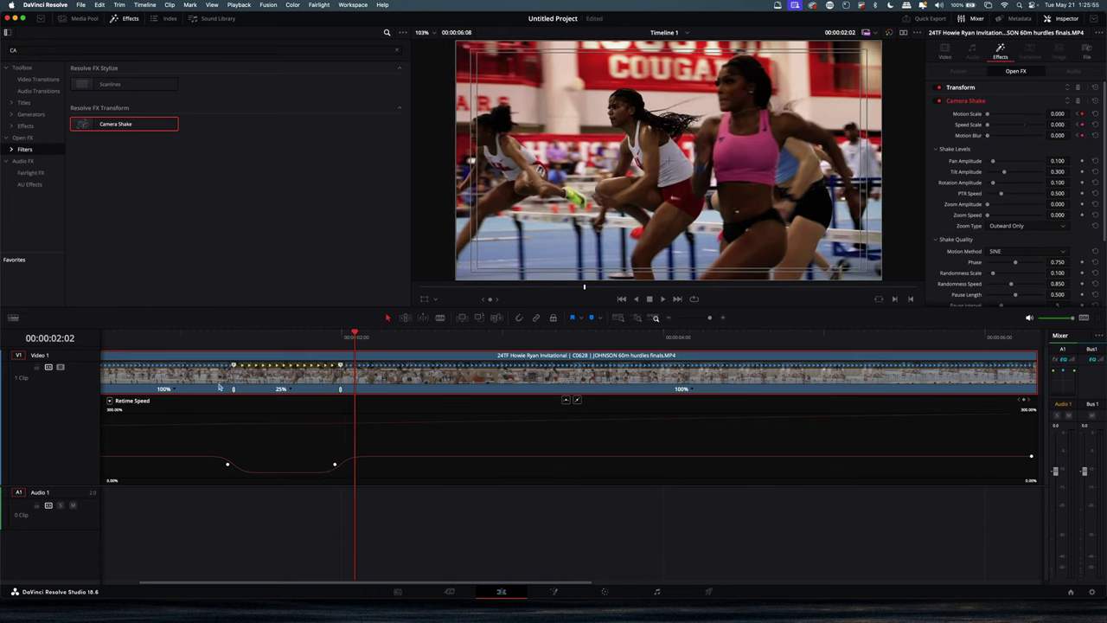
# Replay from 00:17, then disable Camera Shake and replay to compare without it.
pyautogui.click(132, 342)
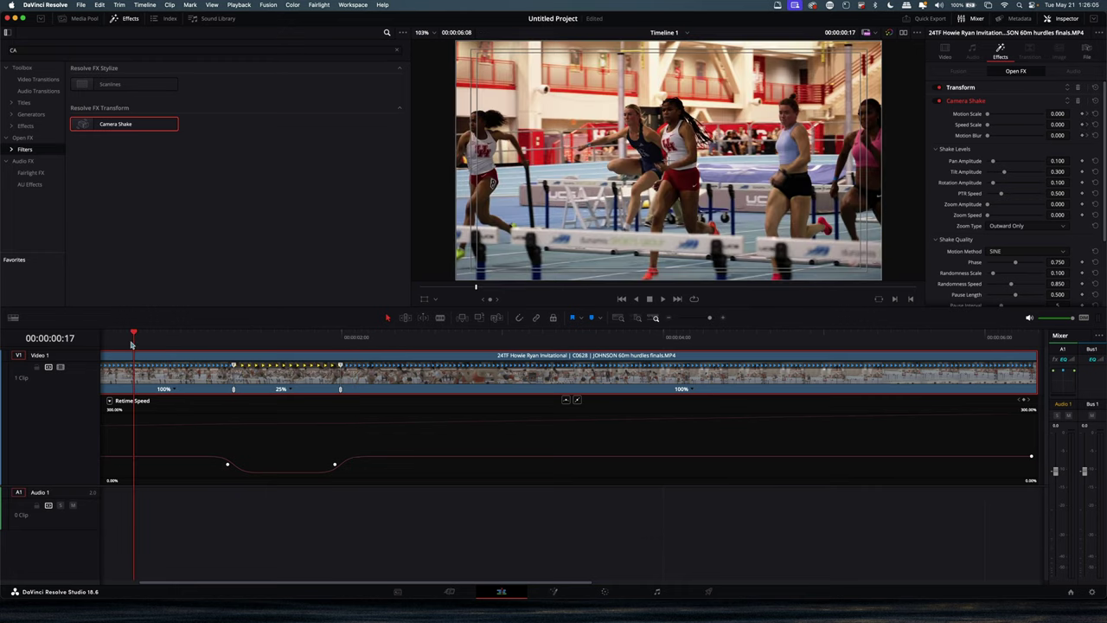
pyautogui.press('space')
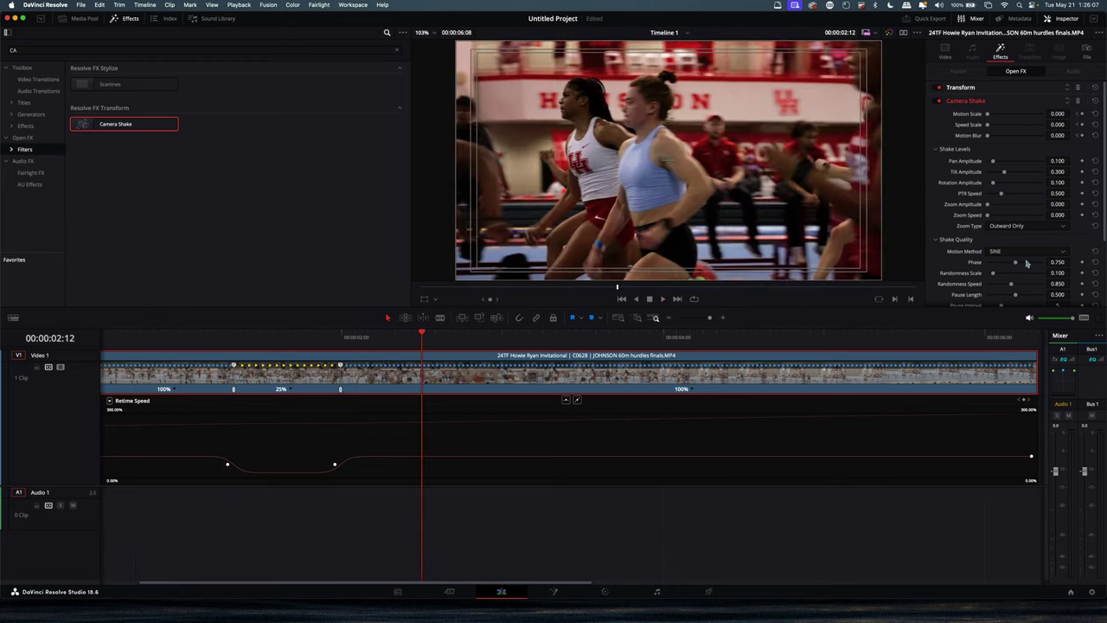
pyautogui.click(941, 102)
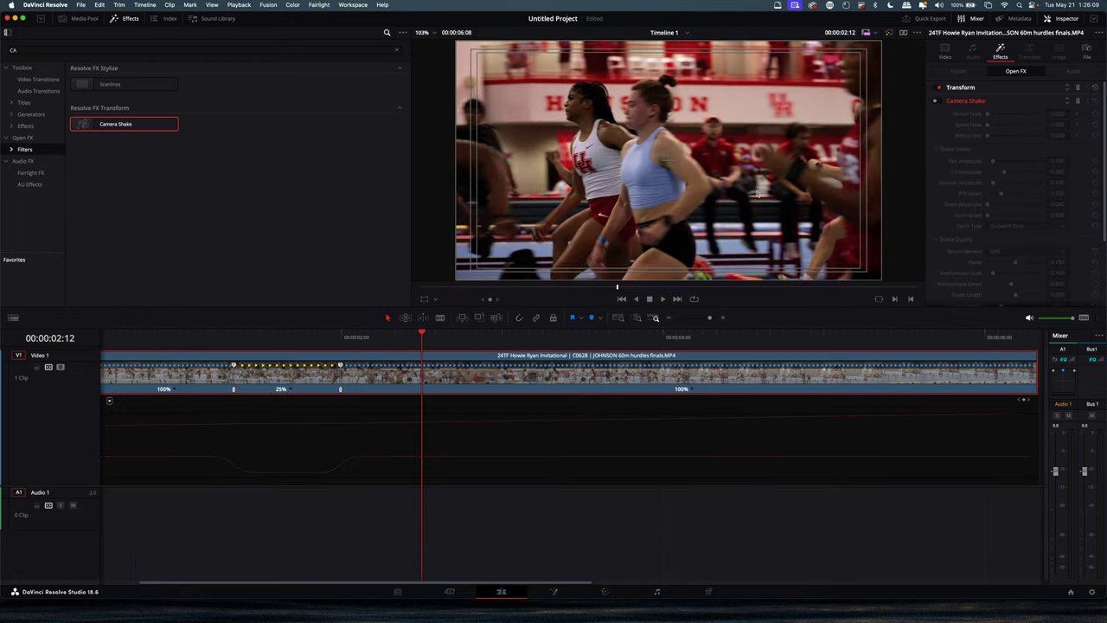
pyautogui.click(189, 346)
pyautogui.press('space')
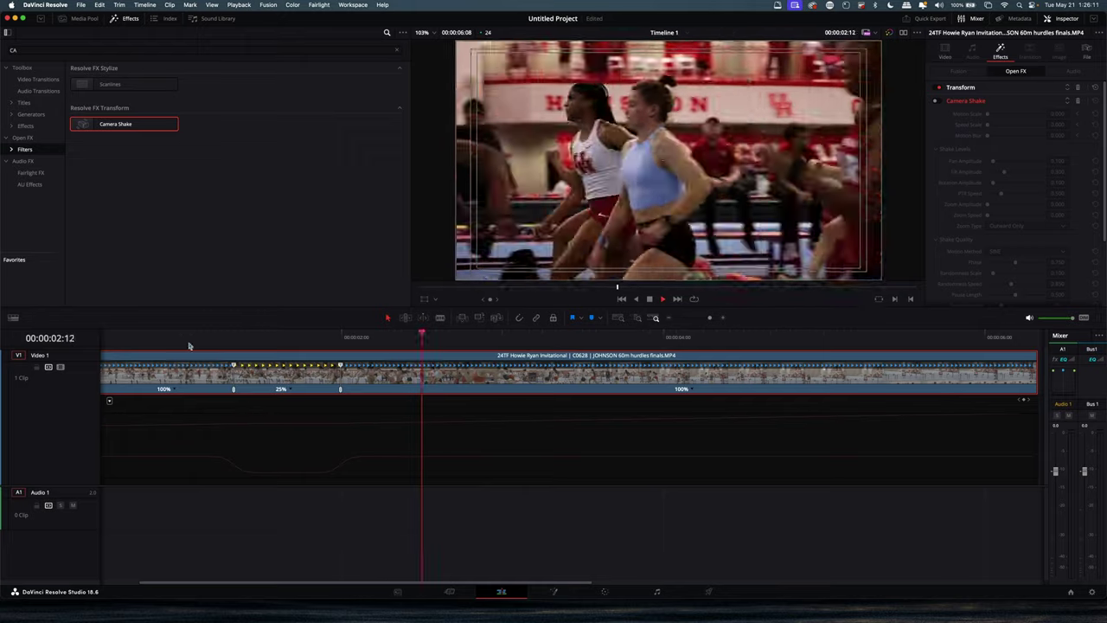